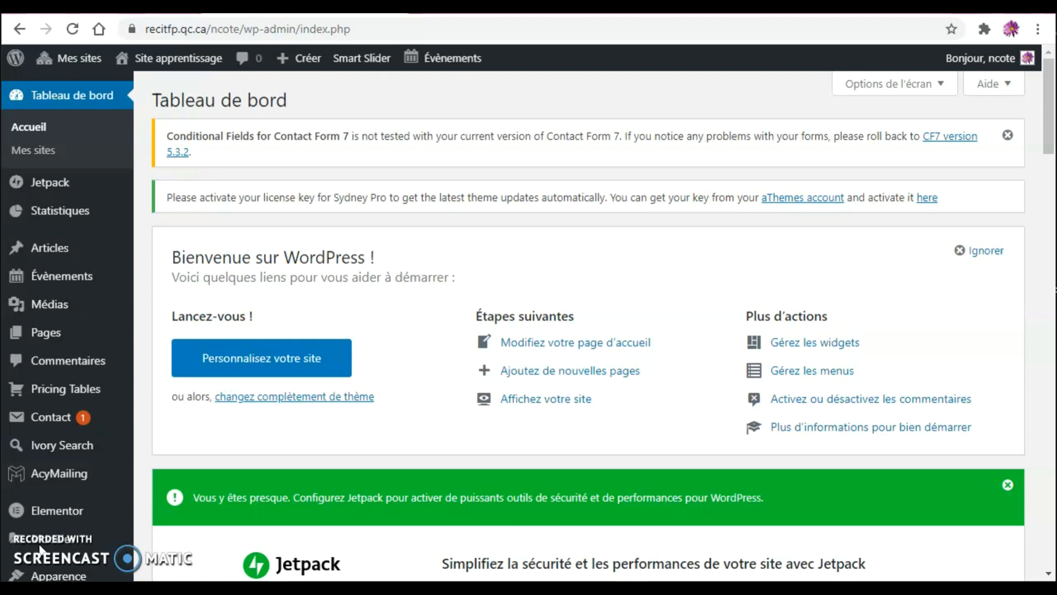
# Open the Formations page from the list of all pages for editing with Elementor
pyautogui.moveTo(63, 344)
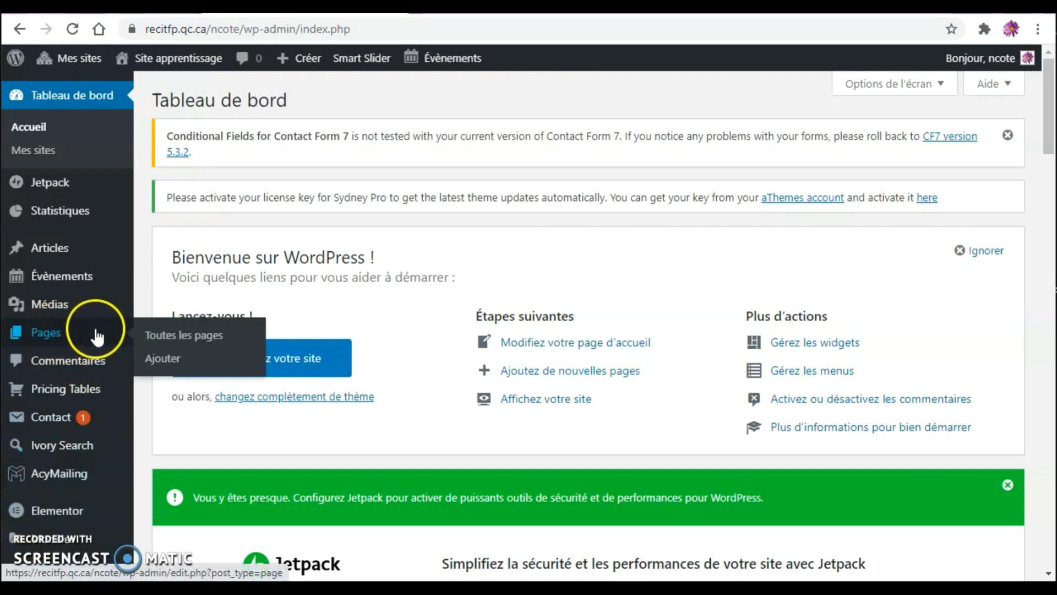
pyautogui.click(164, 341)
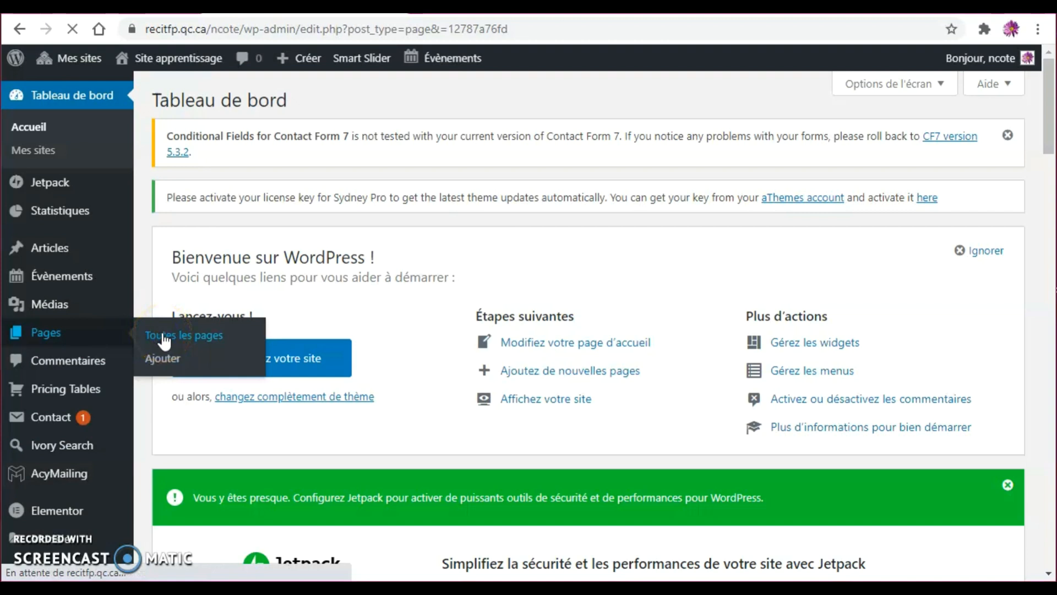
pyautogui.scroll(-4, 204, 388)
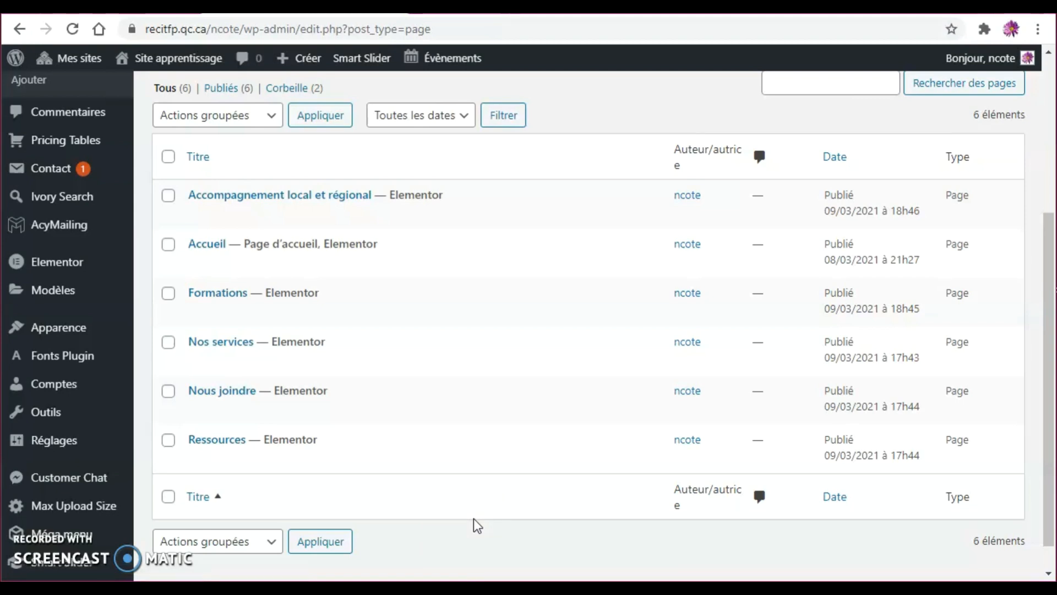
pyautogui.moveTo(465, 326)
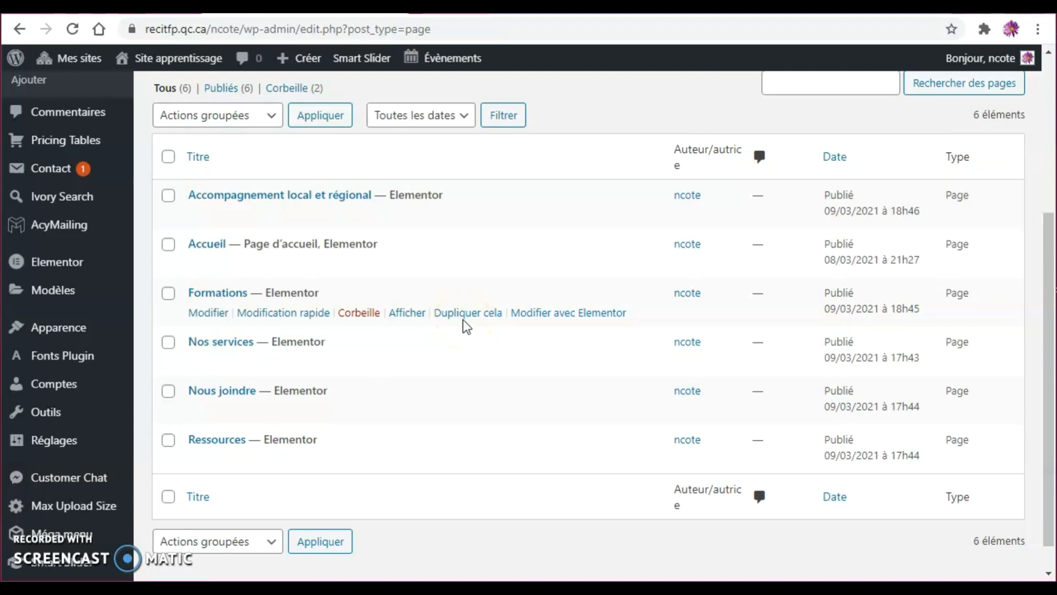
pyautogui.click(592, 318)
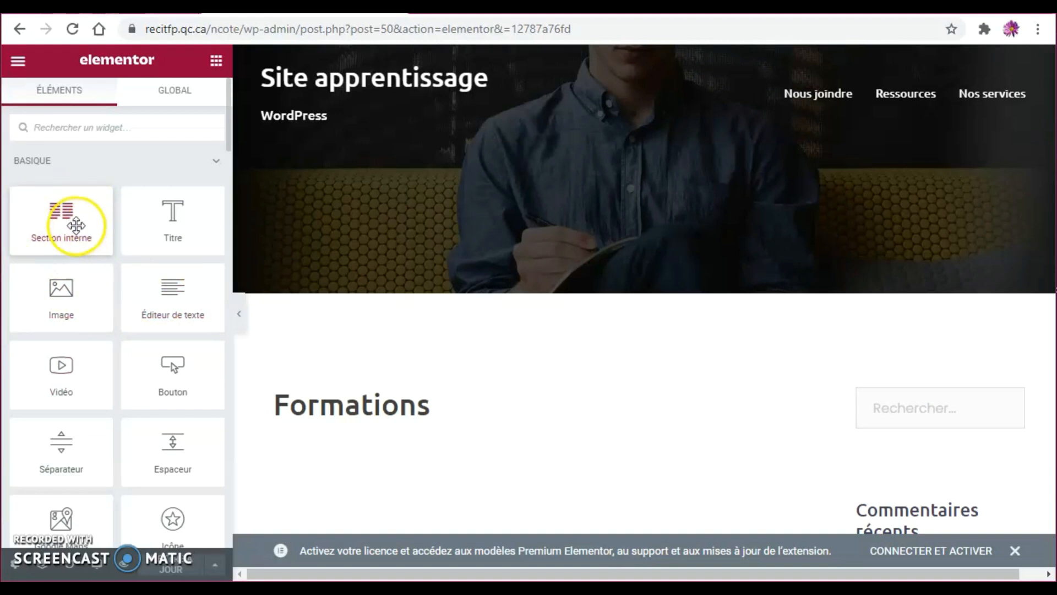
pyautogui.scroll(-3, 76, 225)
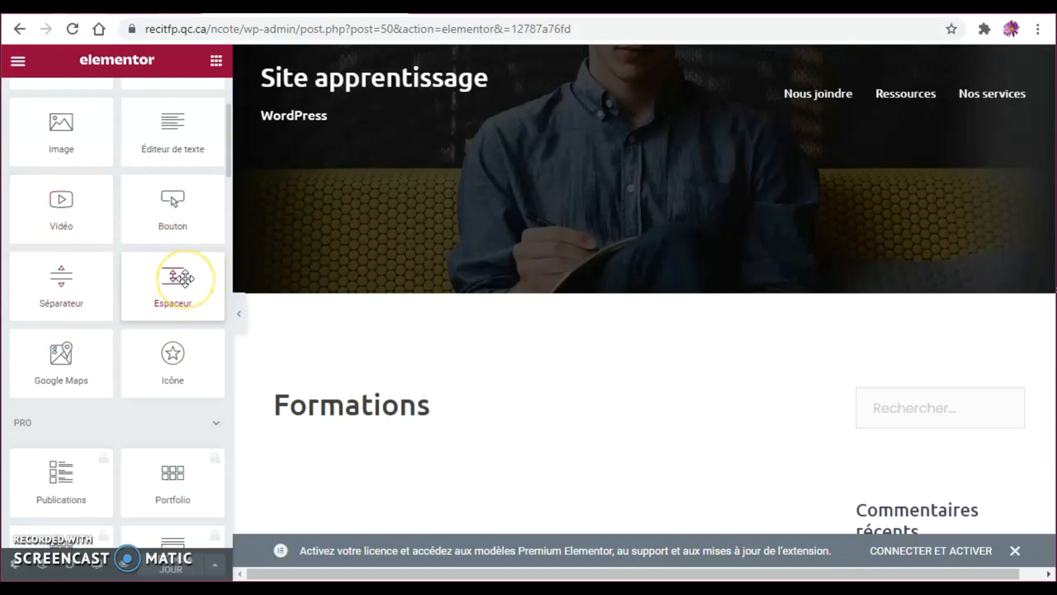
pyautogui.scroll(3, 179, 275)
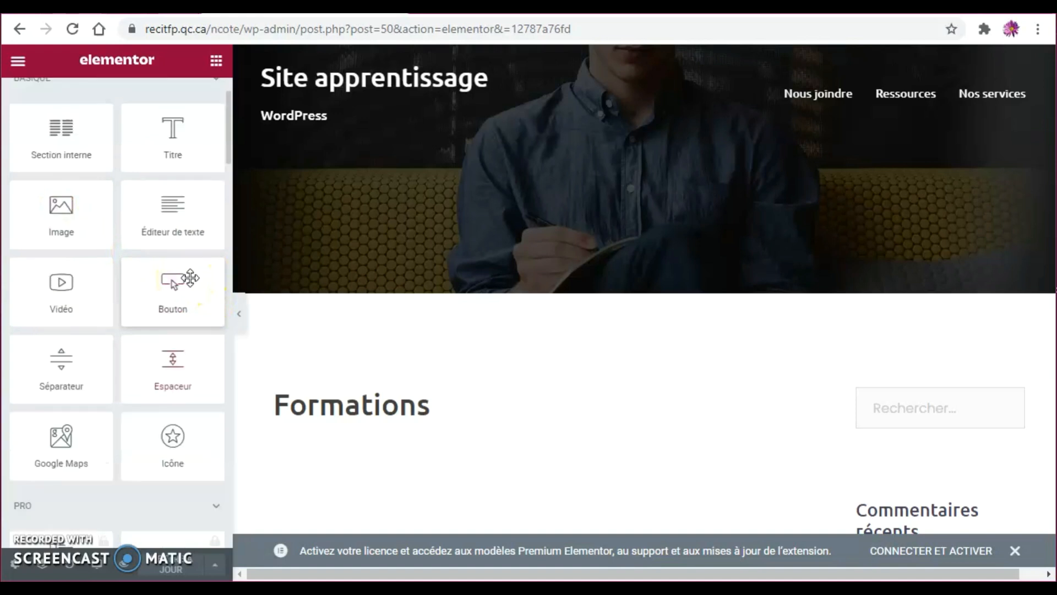
pyautogui.click(112, 294)
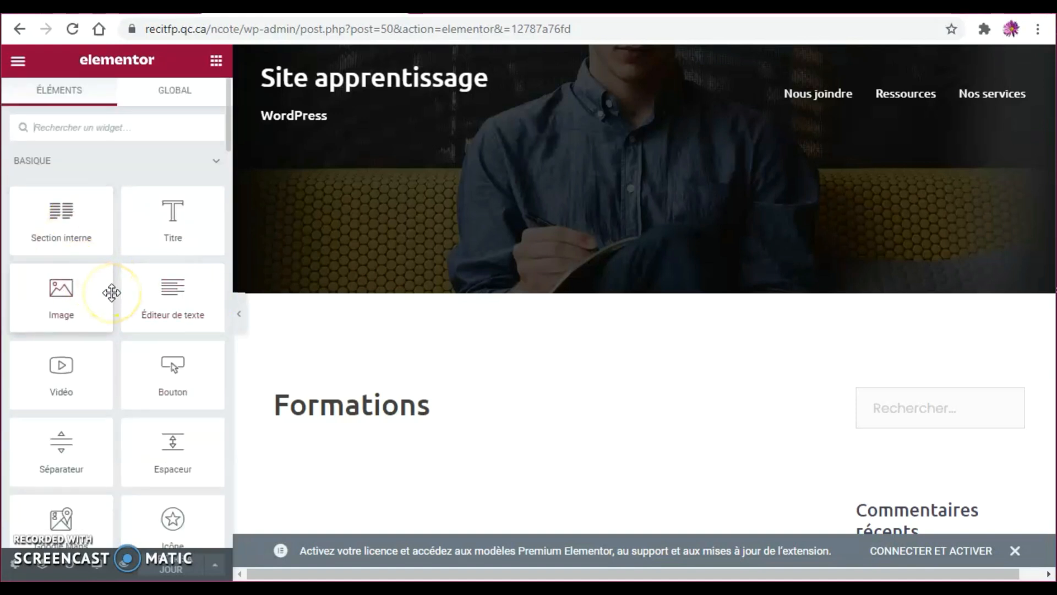
pyautogui.click(484, 408)
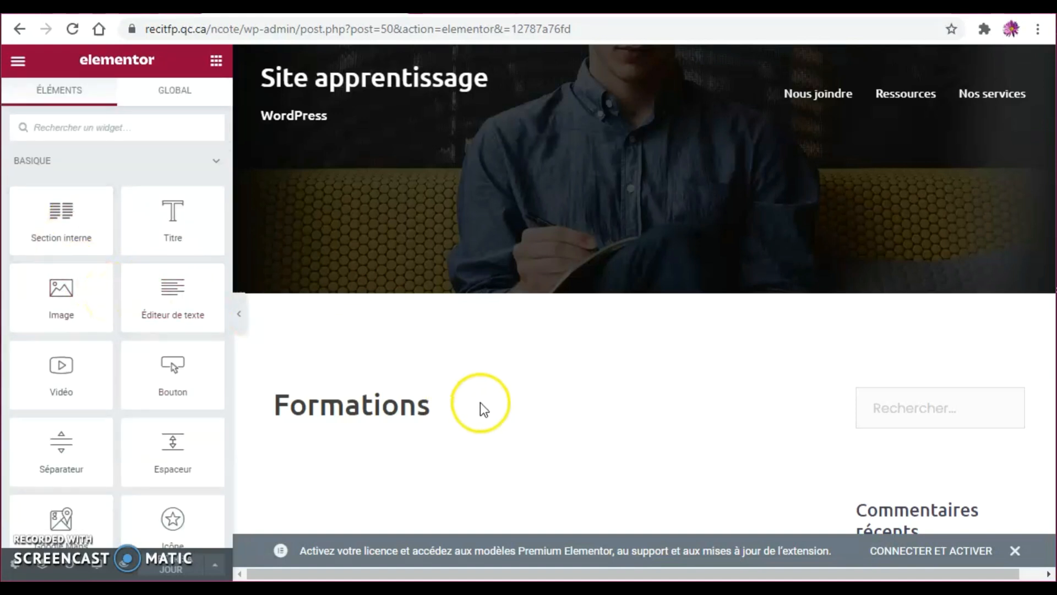
# Add a new section with three equal columns below the Formations title
pyautogui.scroll(-3, 484, 382)
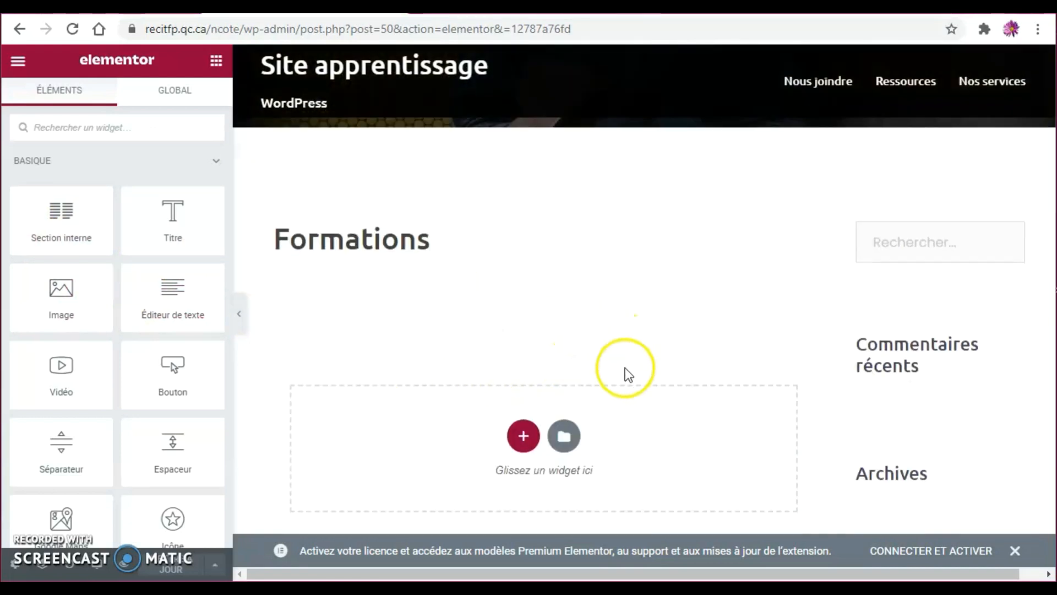
pyautogui.click(523, 436)
pyautogui.scroll(-3, 529, 441)
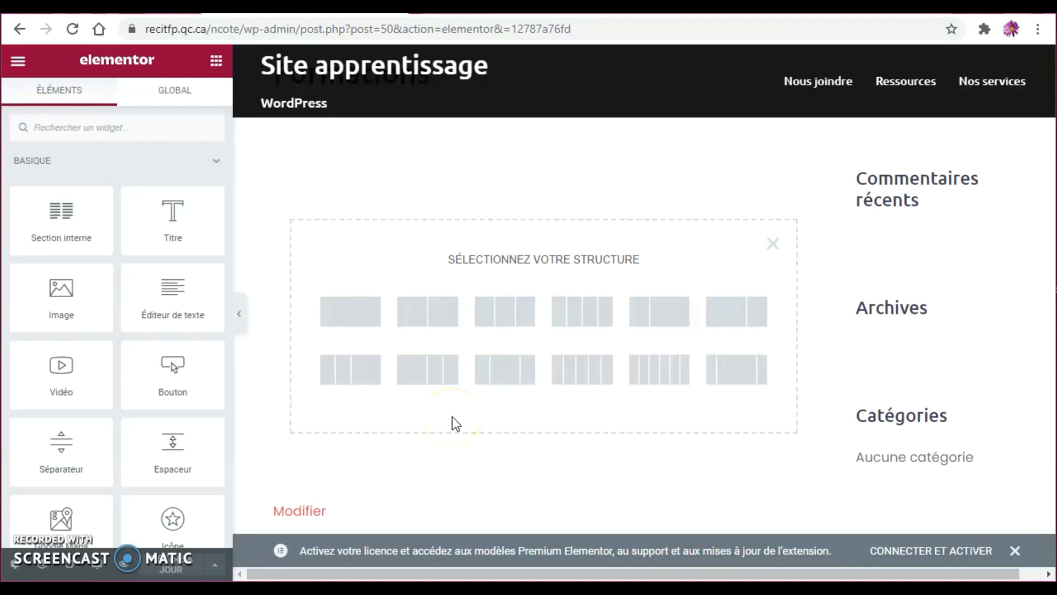
pyautogui.click(519, 315)
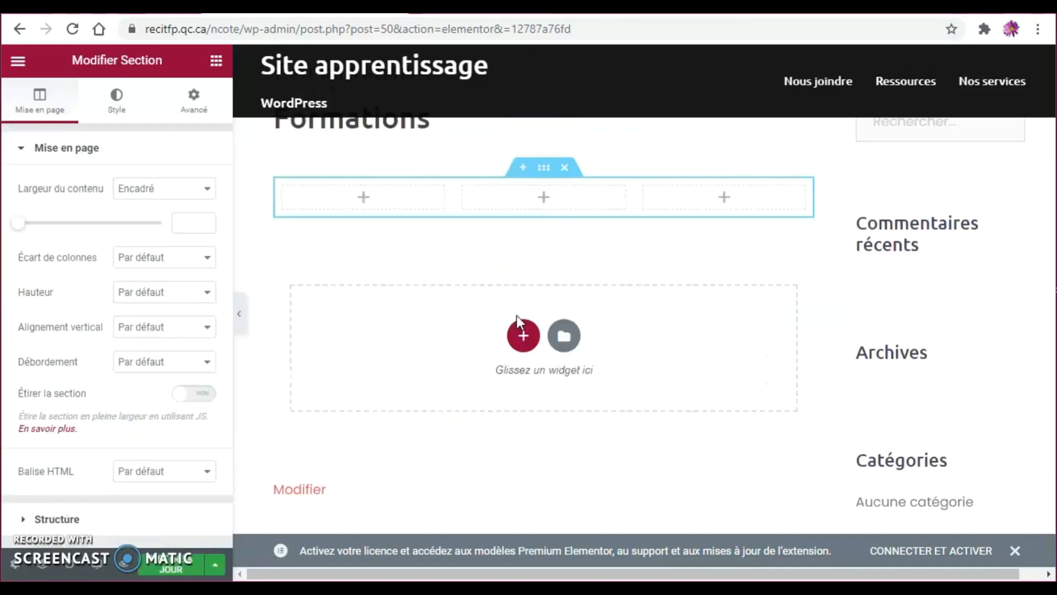
pyautogui.scroll(1, 516, 315)
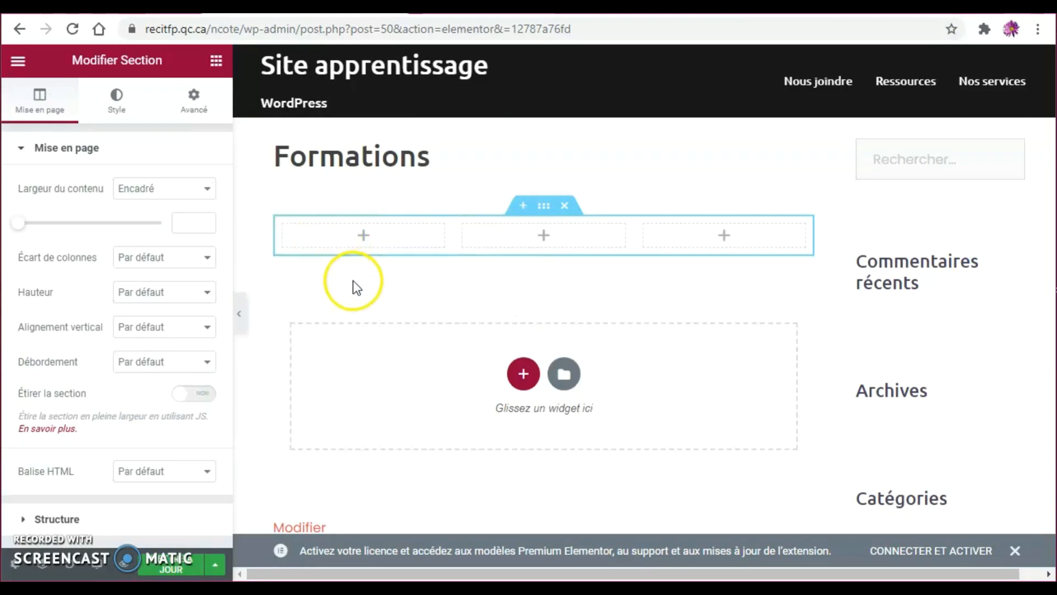
# Add an Éditeur de texte widget to the first column and replace its placeholder text with "Bonjour comment allez-vous."
pyautogui.click(364, 240)
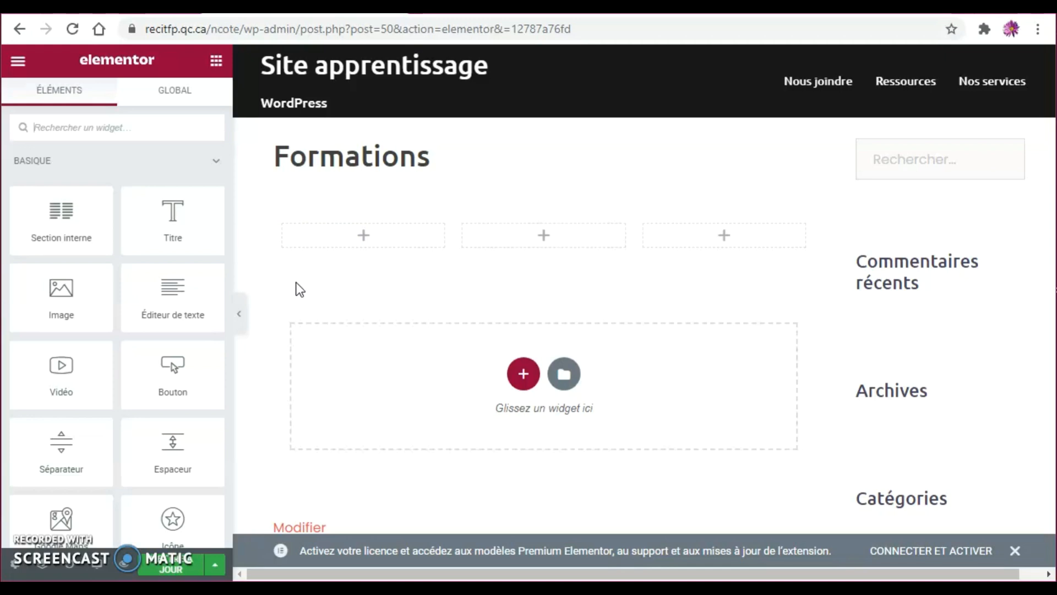
pyautogui.moveTo(147, 282); pyautogui.dragTo(356, 239)
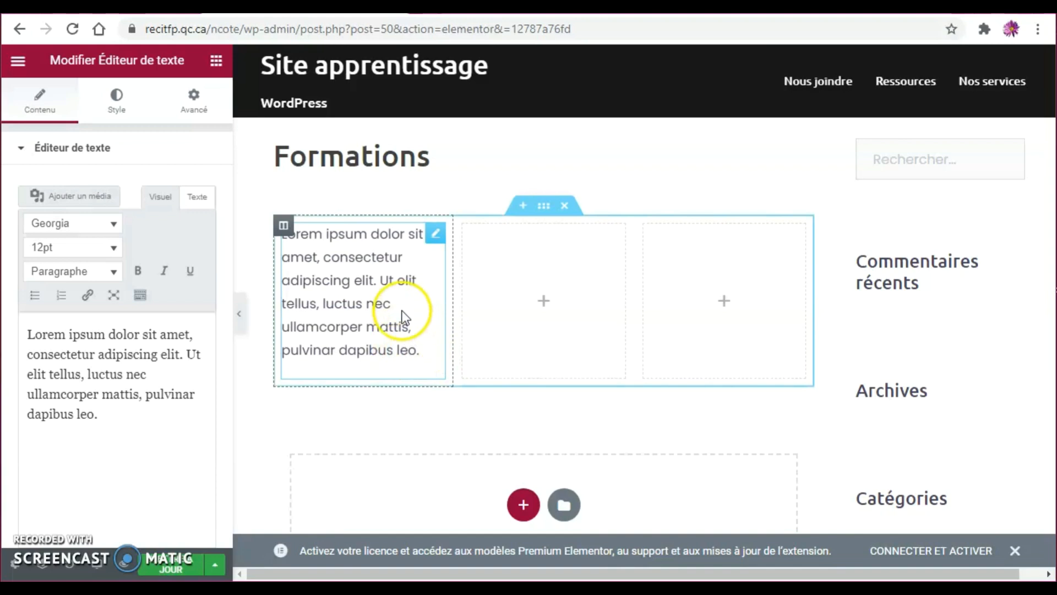
pyautogui.moveTo(110, 424); pyautogui.dragTo(25, 337)
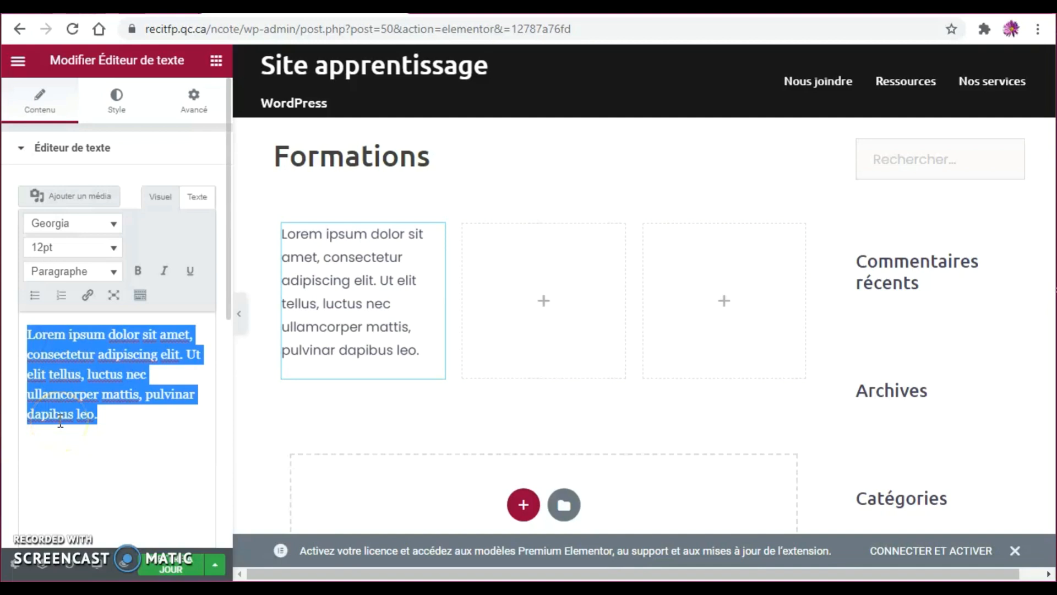
pyautogui.write('Bonjour ')
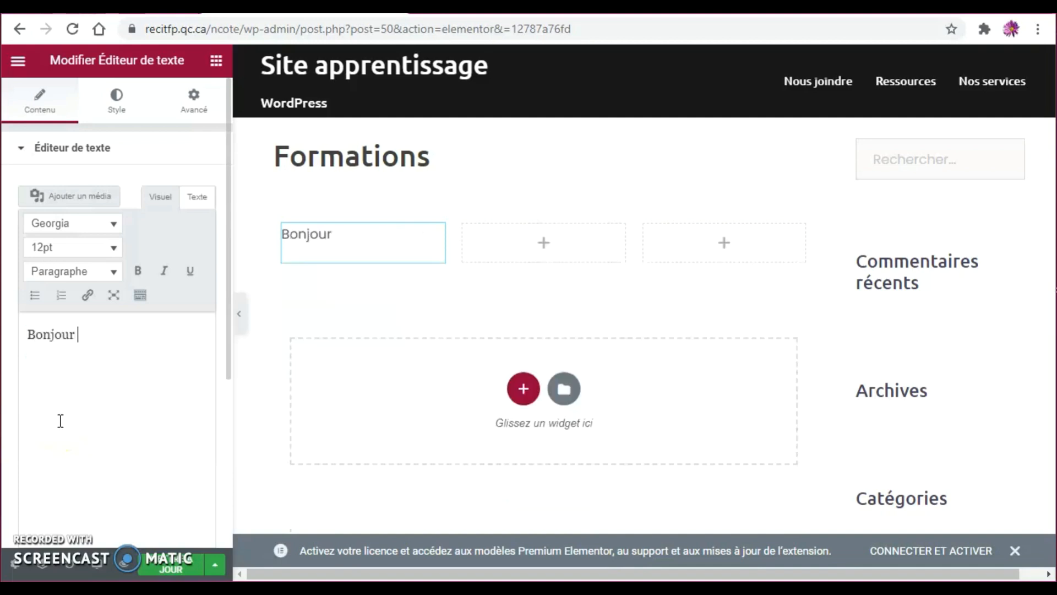
pyautogui.write('comment allez-vous.')
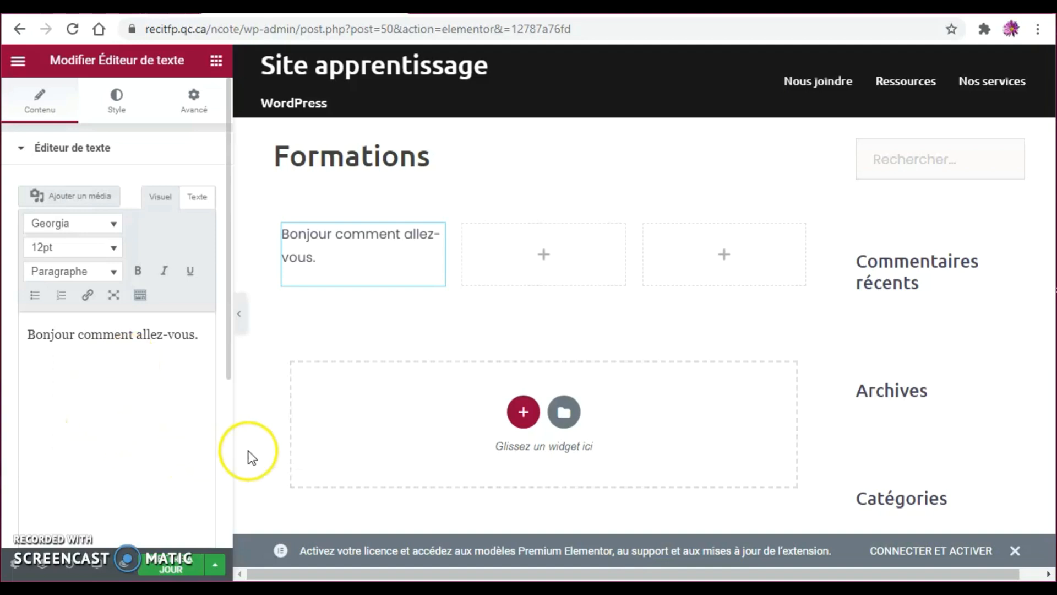
# Add an Image widget to the middle column using Recit-Combos-365px.png from the media library, with size Medium Large - 768 x 0
pyautogui.click(547, 253)
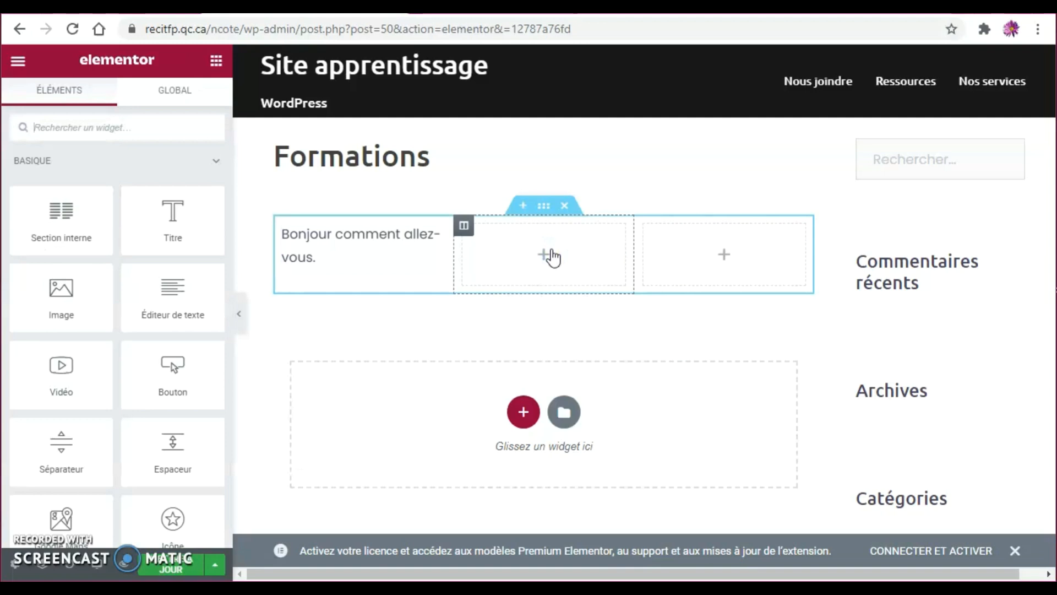
pyautogui.moveTo(24, 275); pyautogui.dragTo(531, 259)
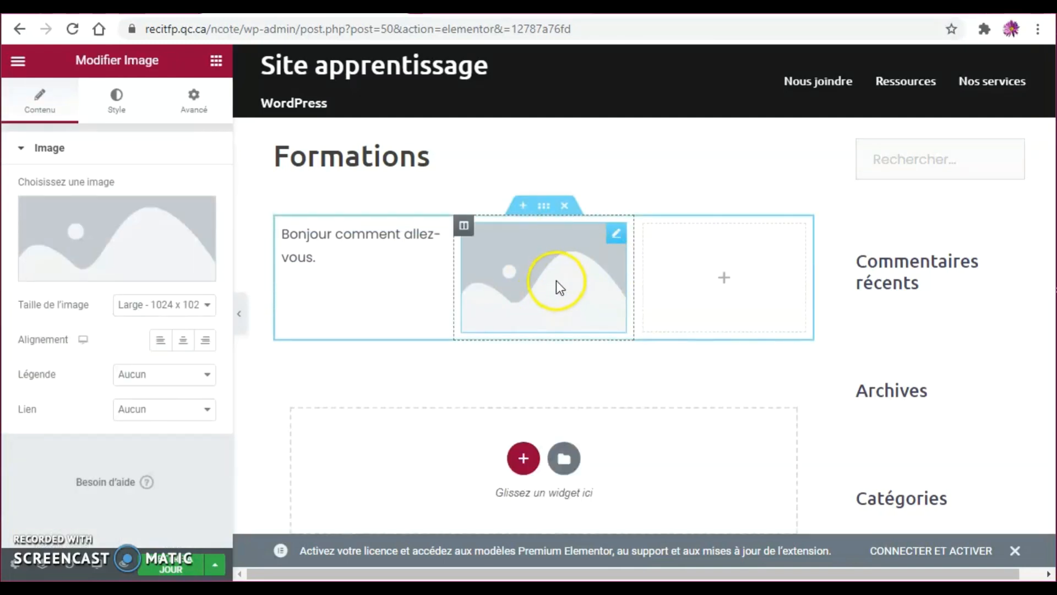
pyautogui.click(102, 271)
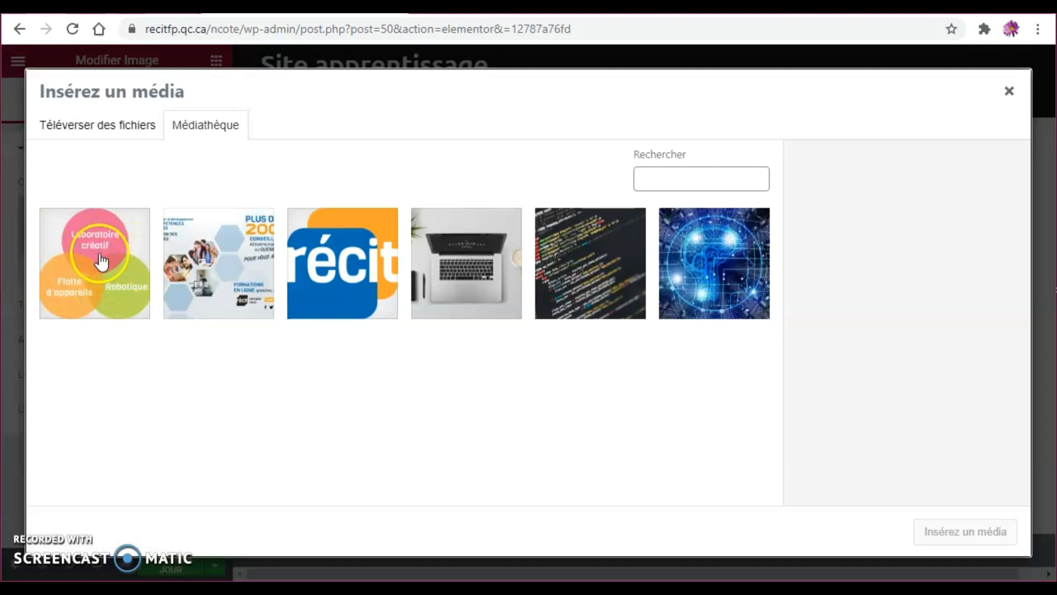
pyautogui.click(99, 252)
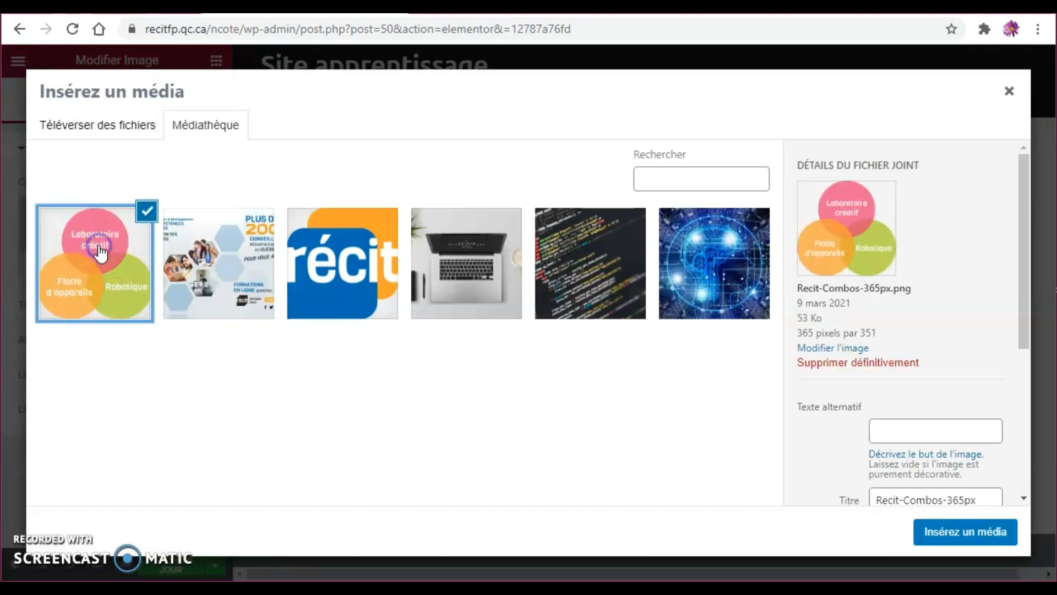
pyautogui.click(975, 533)
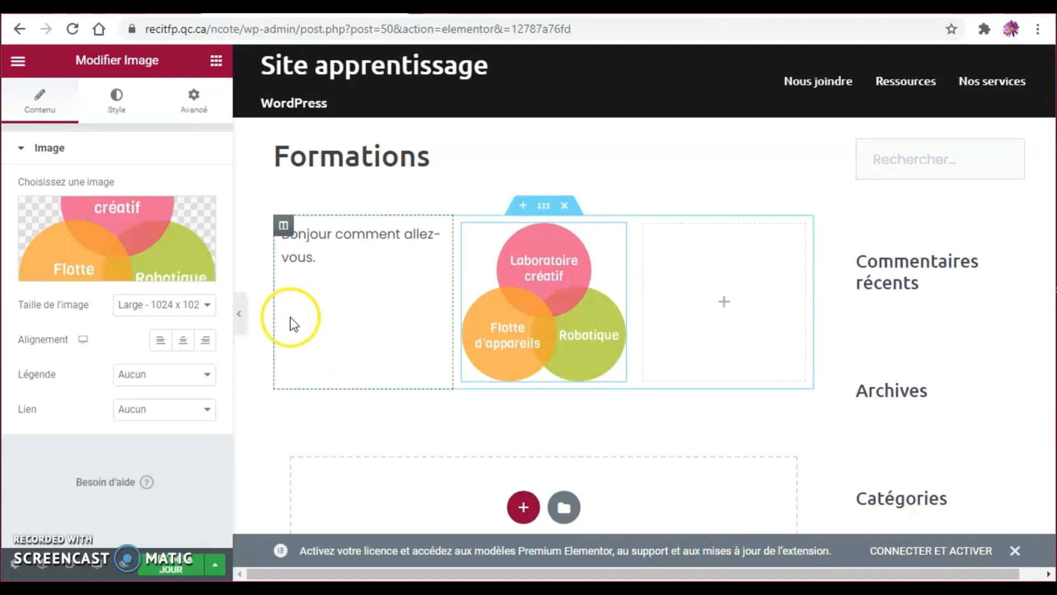
pyautogui.click(196, 305)
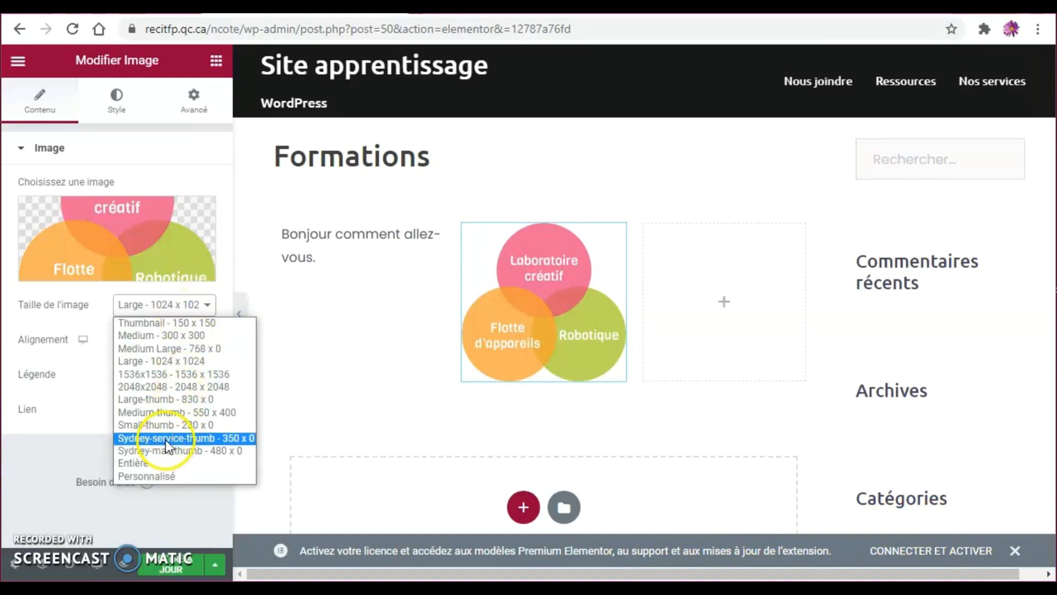
pyautogui.click(171, 348)
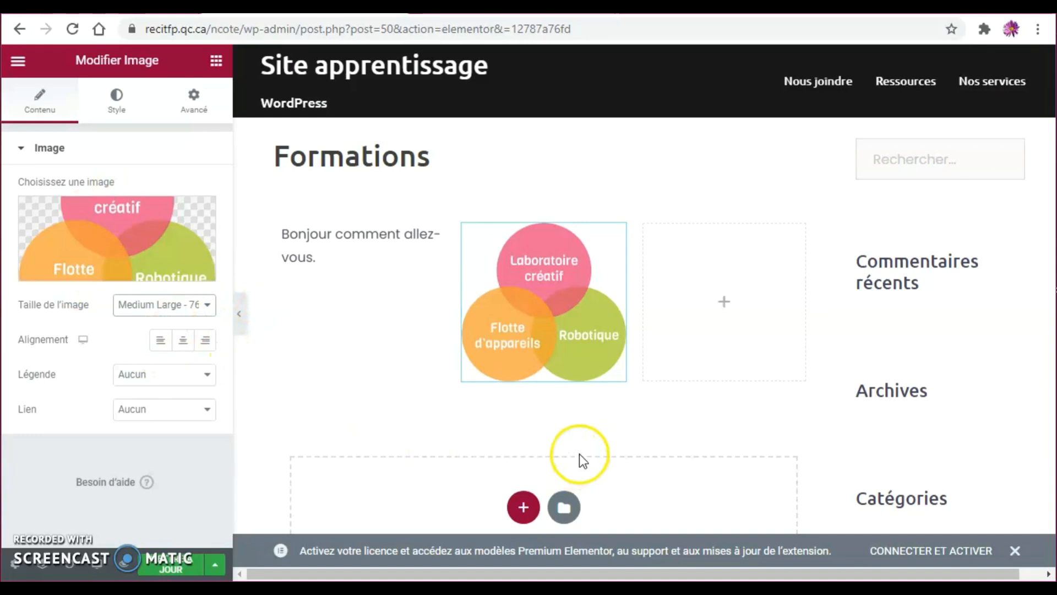
# Add an Icône widget to the third column and replace its star with the taxi icon from the icon library
pyautogui.click(726, 304)
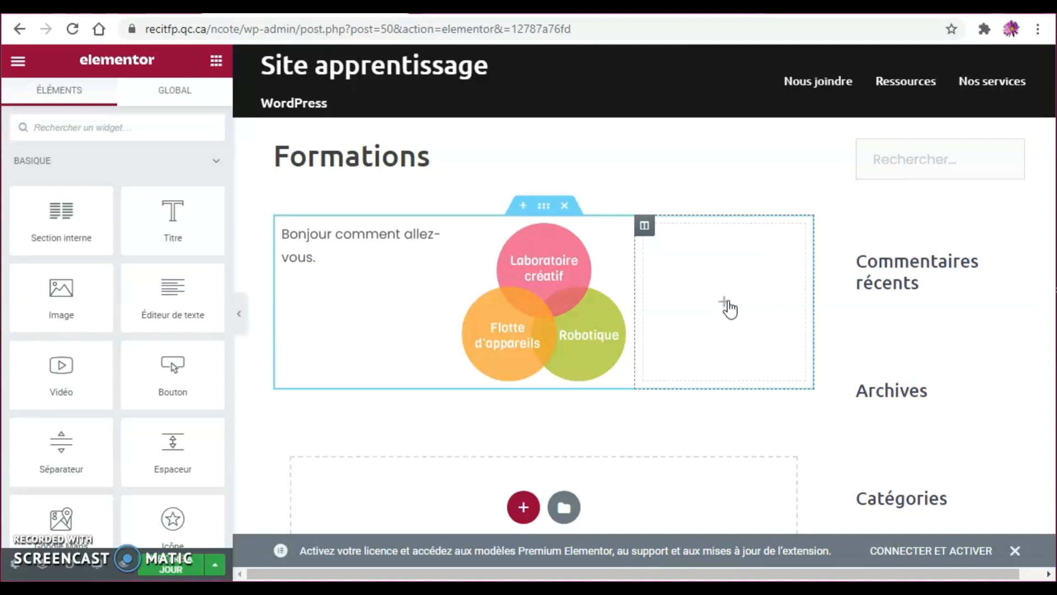
pyautogui.moveTo(177, 517); pyautogui.dragTo(705, 394)
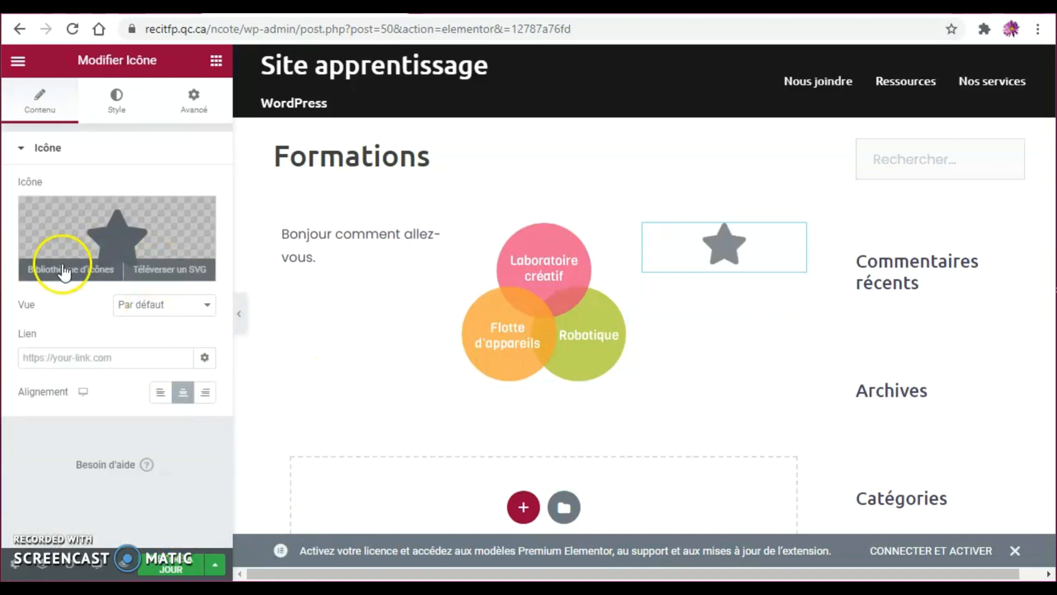
pyautogui.click(64, 267)
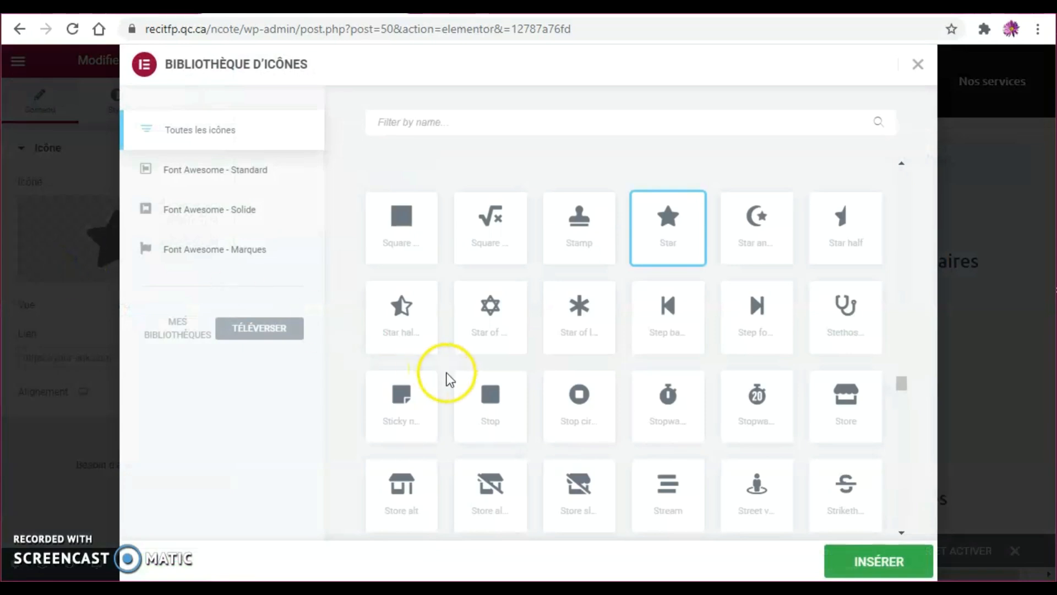
pyautogui.scroll(-2, 498, 379)
pyautogui.scroll(-6, 499, 380)
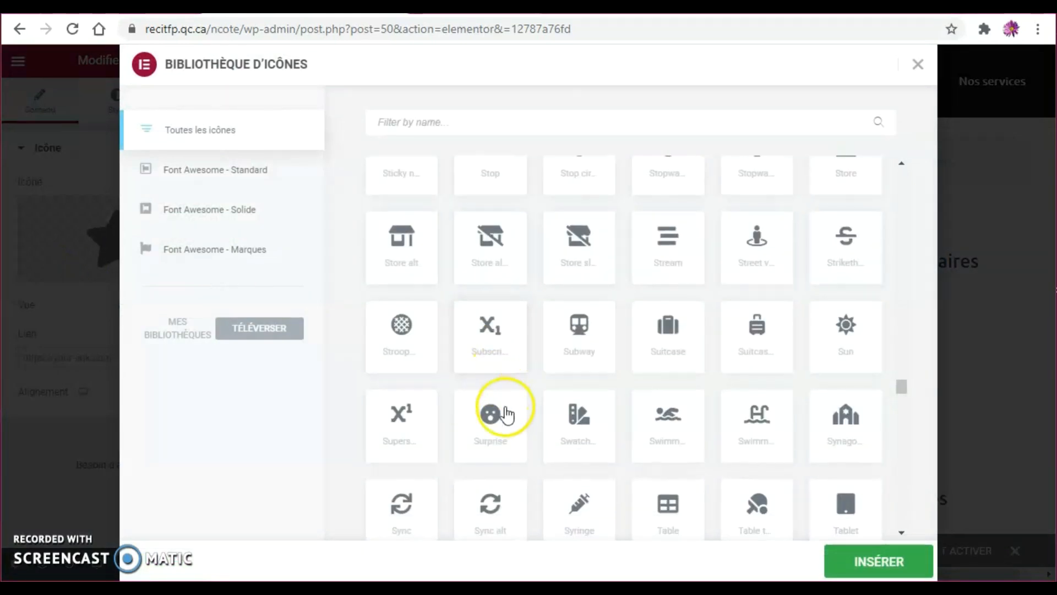
pyautogui.click(489, 443)
pyautogui.click(880, 559)
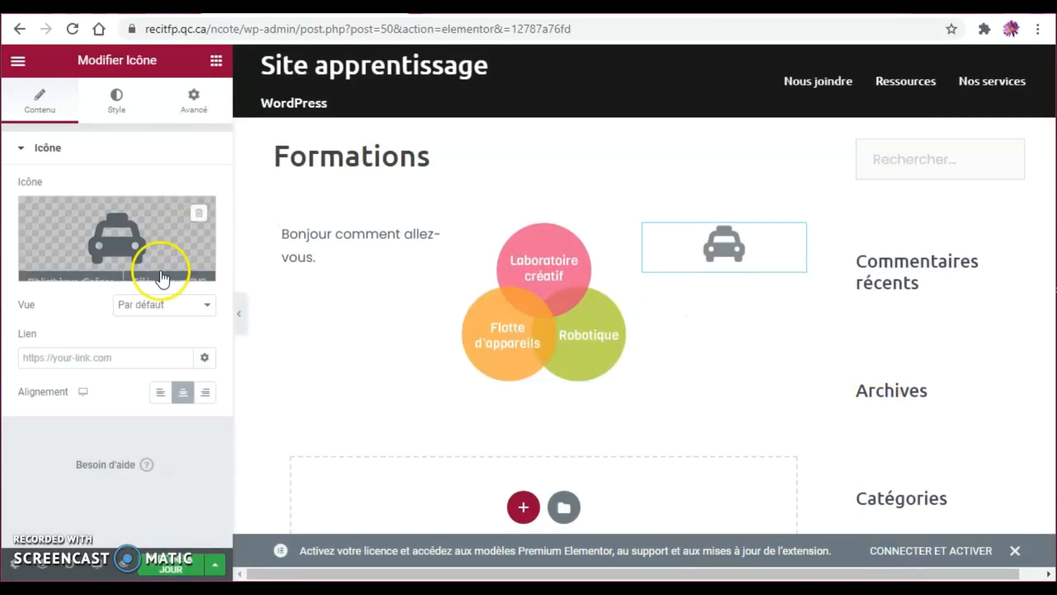
# Set the taxi icon's view to Rempli with the Carré shape, and switch the view to Encadré
pyautogui.click(182, 306)
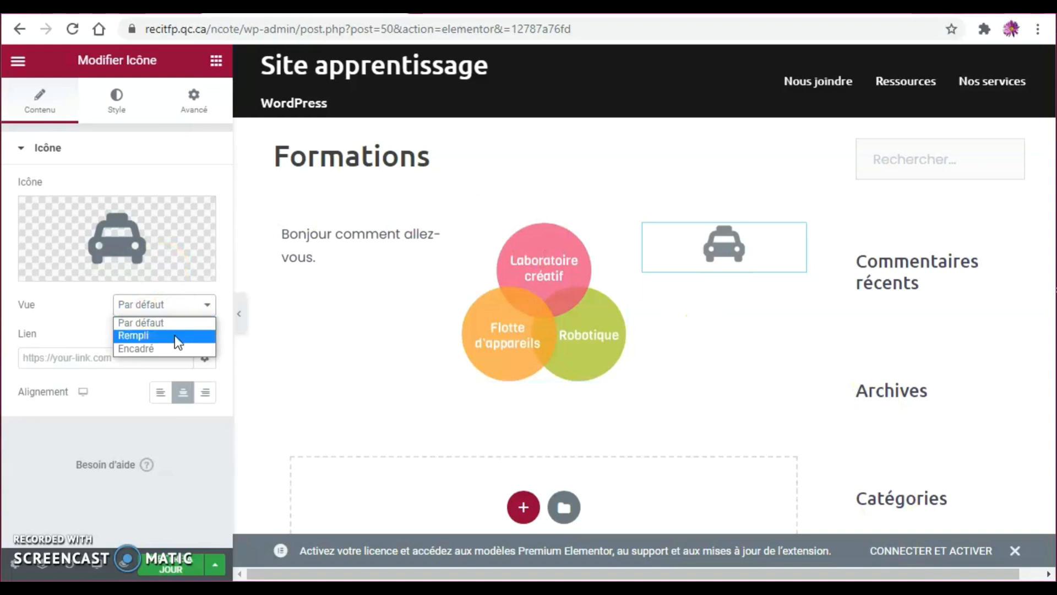
pyautogui.click(174, 335)
pyautogui.click(162, 342)
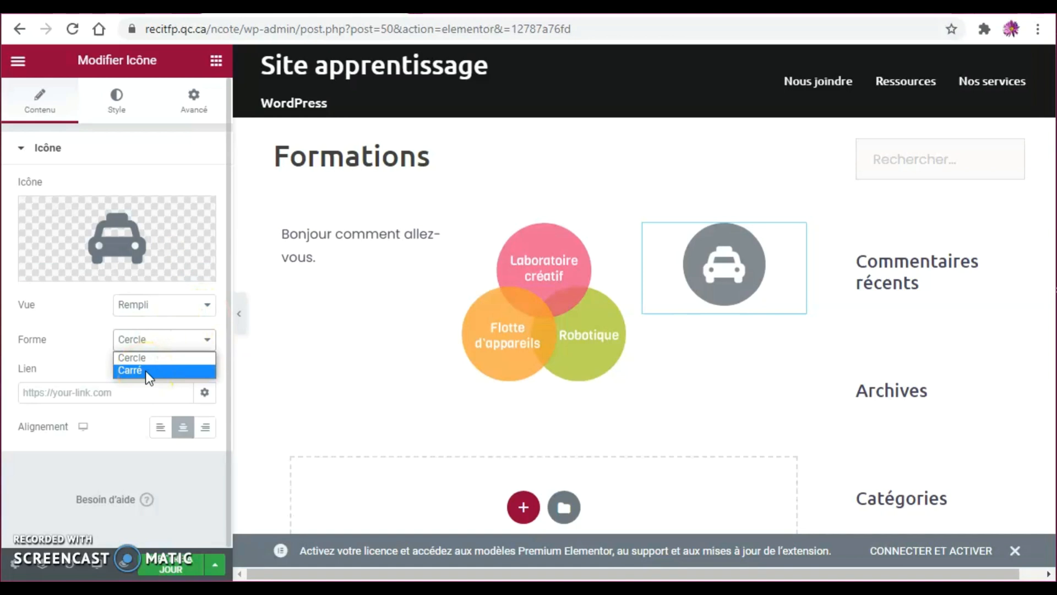
pyautogui.click(145, 372)
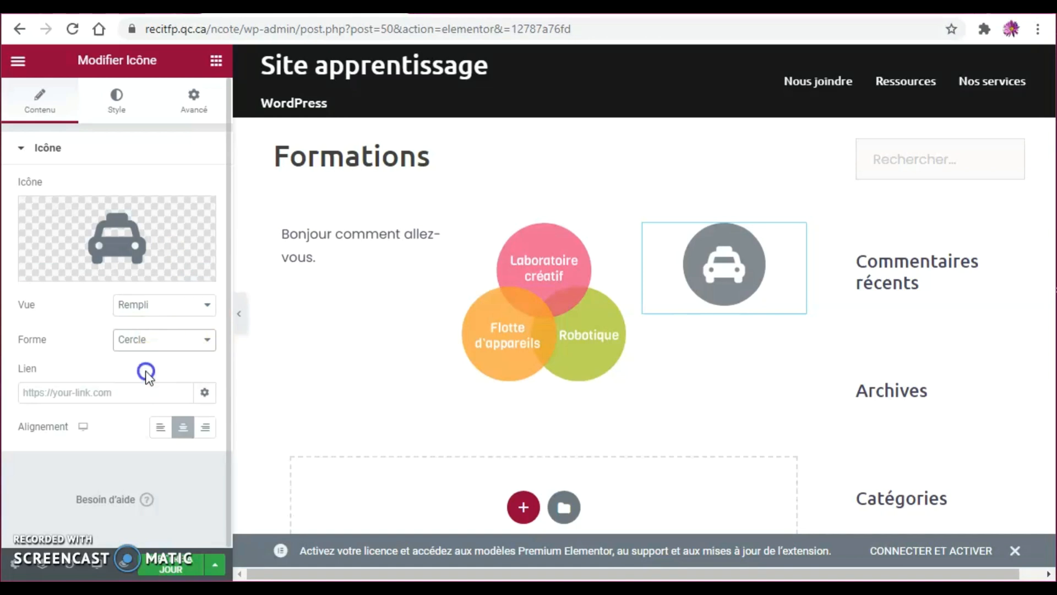
pyautogui.click(140, 309)
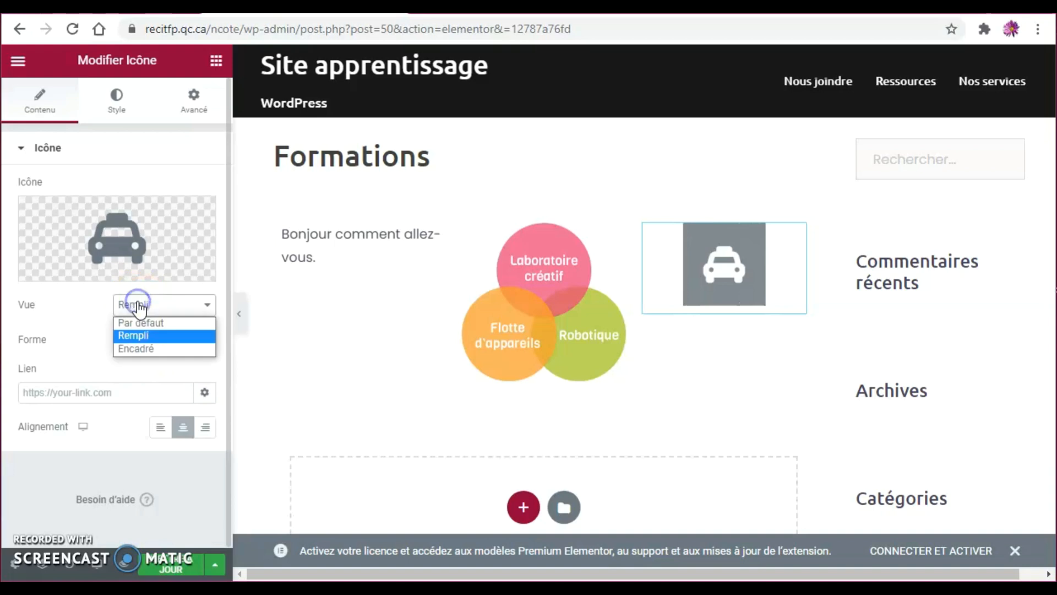
pyautogui.click(143, 346)
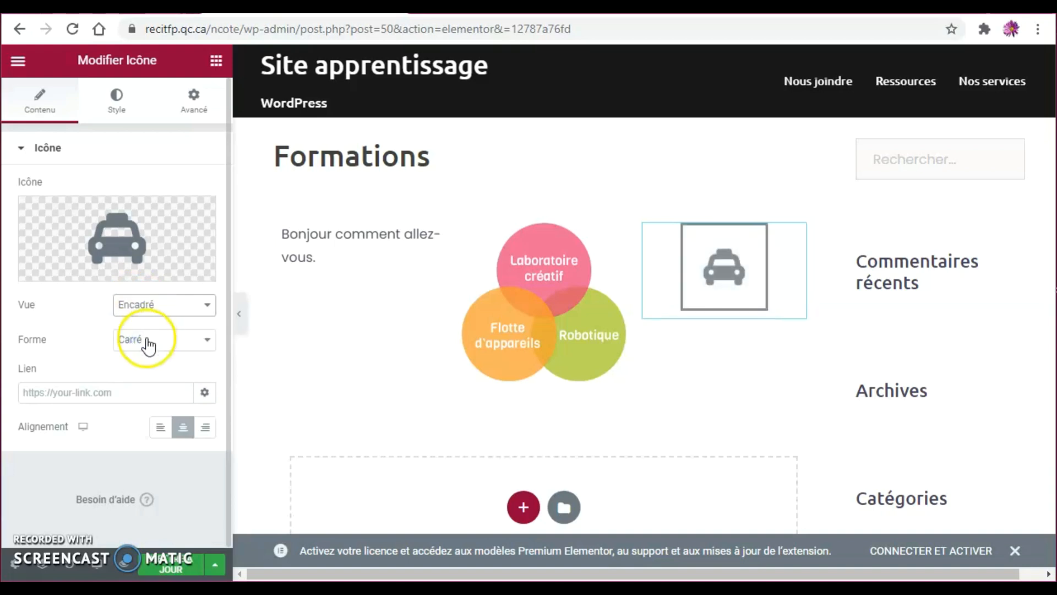
# Set the framed taxi icon's shape to Cercle
pyautogui.click(176, 345)
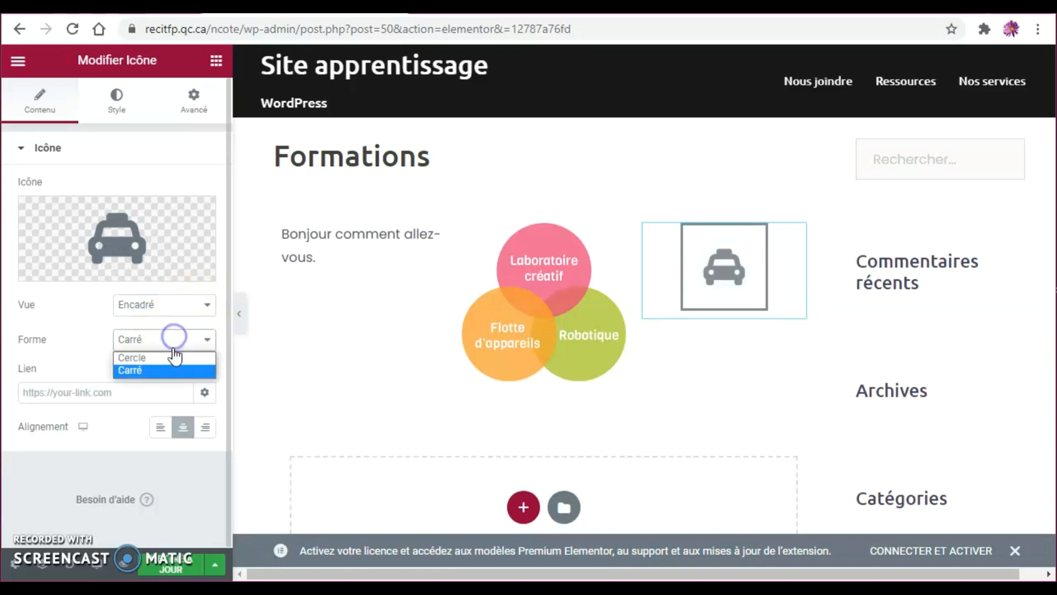
pyautogui.click(169, 356)
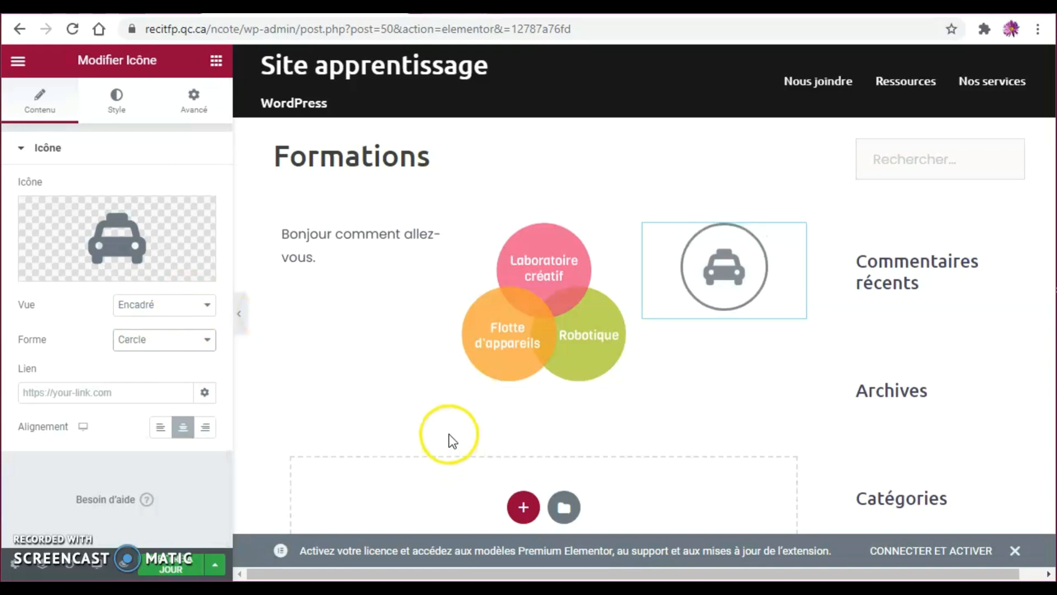
# Add a new single-column section below the three-column section of the Formations page
pyautogui.scroll(-2, 450, 429)
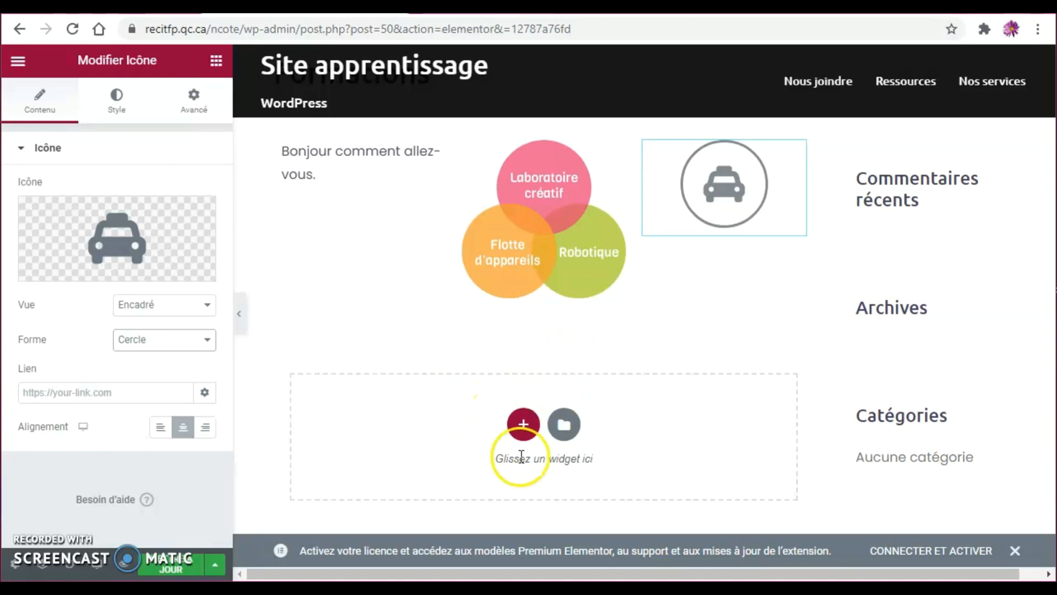
pyautogui.click(522, 424)
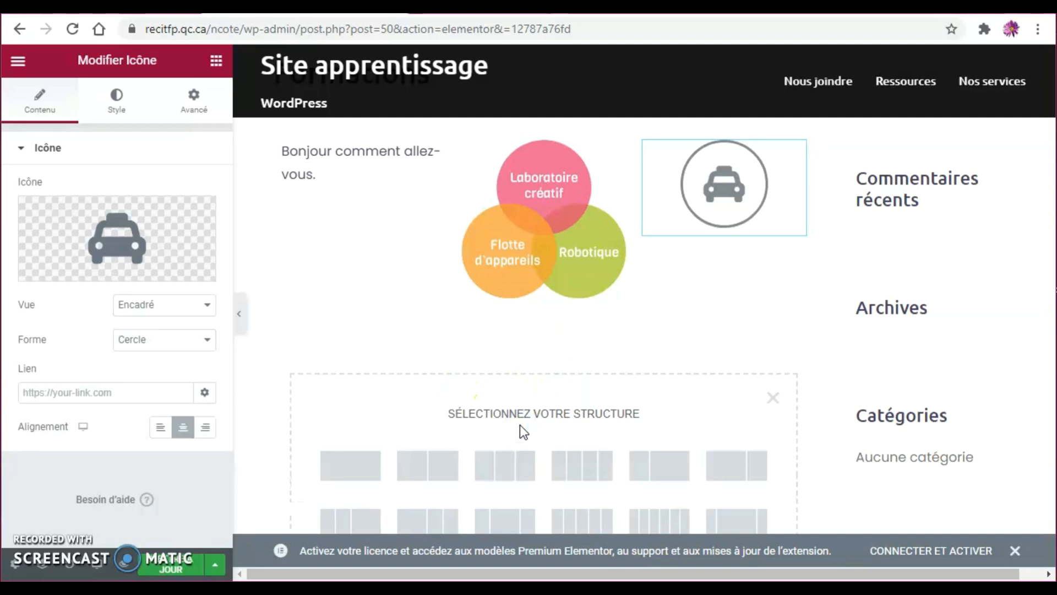
pyautogui.scroll(-2, 520, 425)
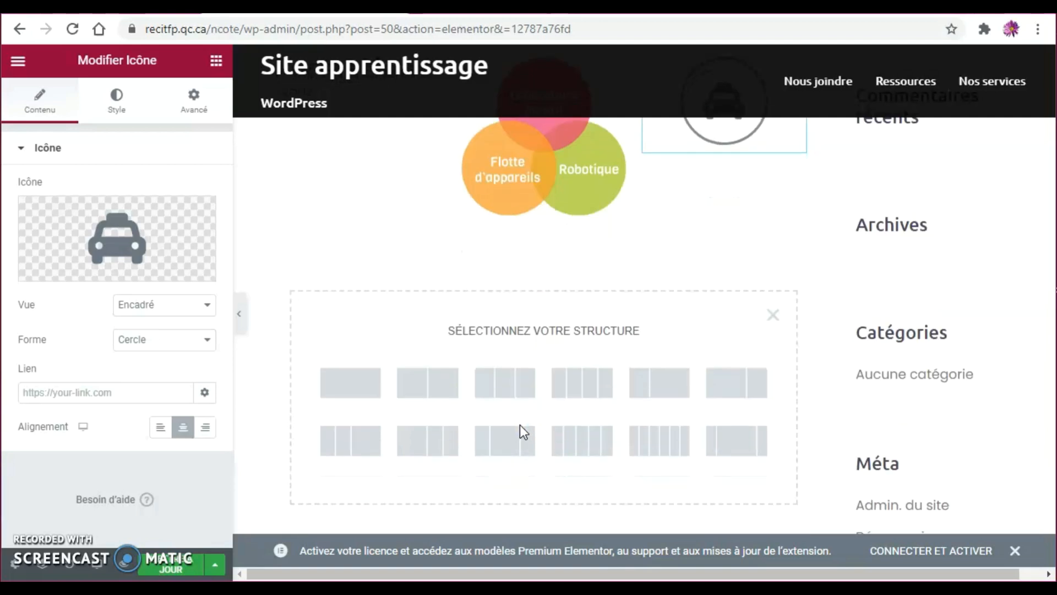
pyautogui.click(344, 392)
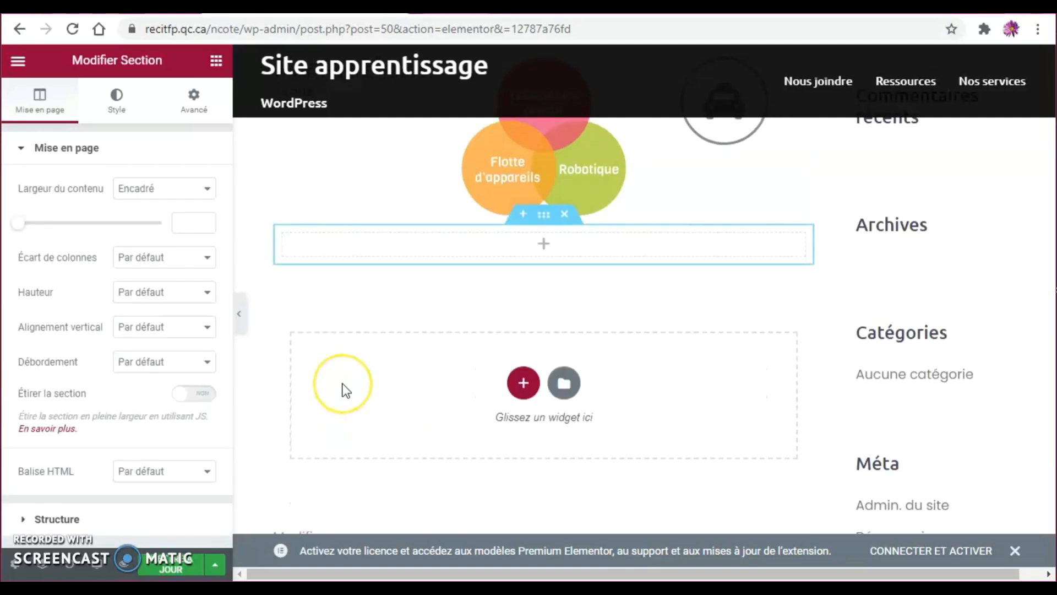
# Add a Titre widget to the new single-column section and replace its placeholder text with "Formation à distance"
pyautogui.click(544, 243)
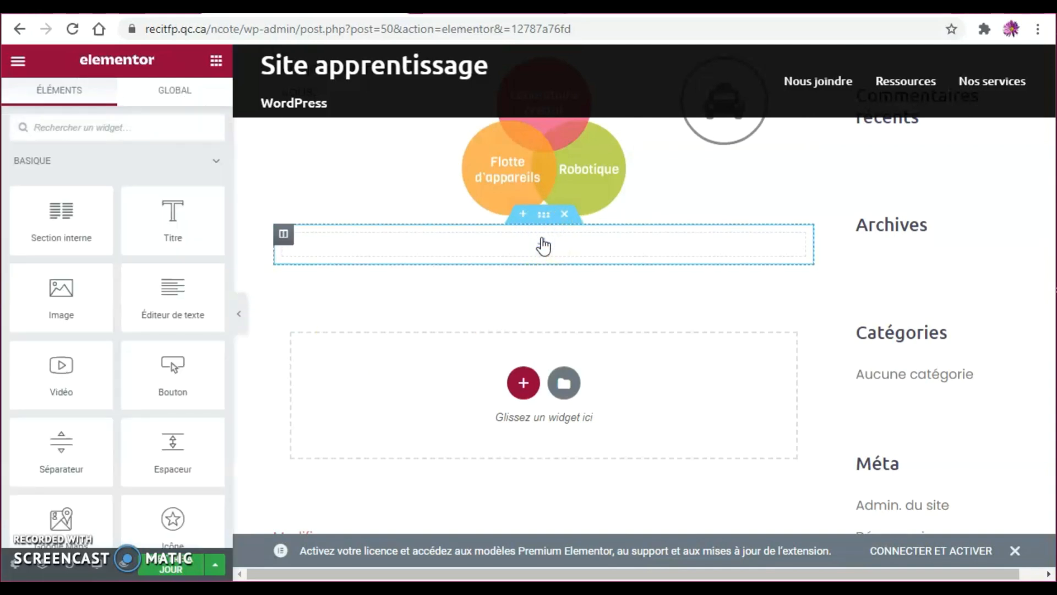
pyautogui.moveTo(175, 215); pyautogui.dragTo(529, 237)
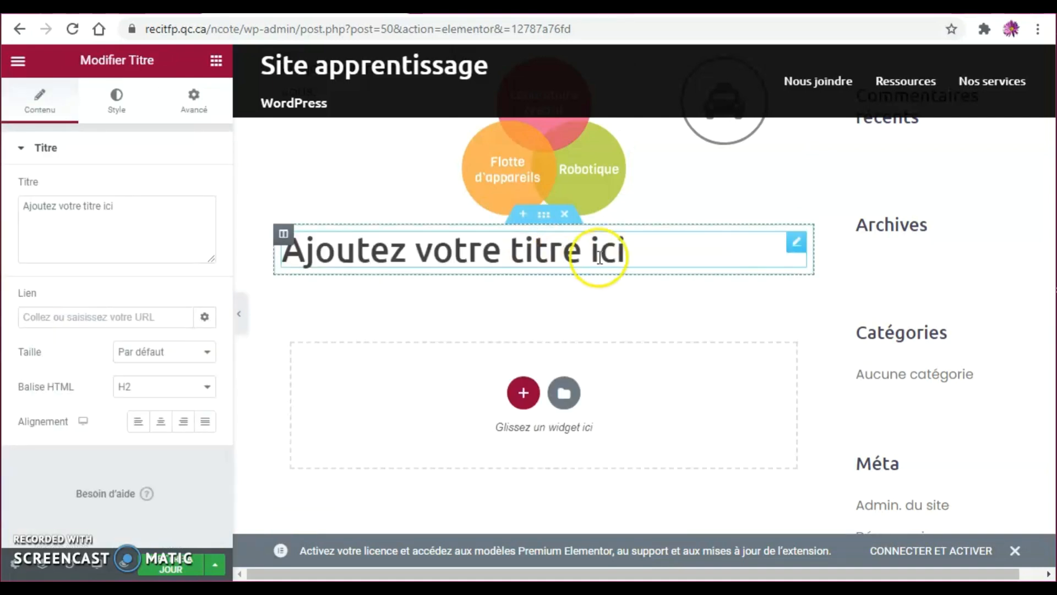
pyautogui.moveTo(112, 220); pyautogui.dragTo(21, 207)
pyautogui.press('BackSpace')
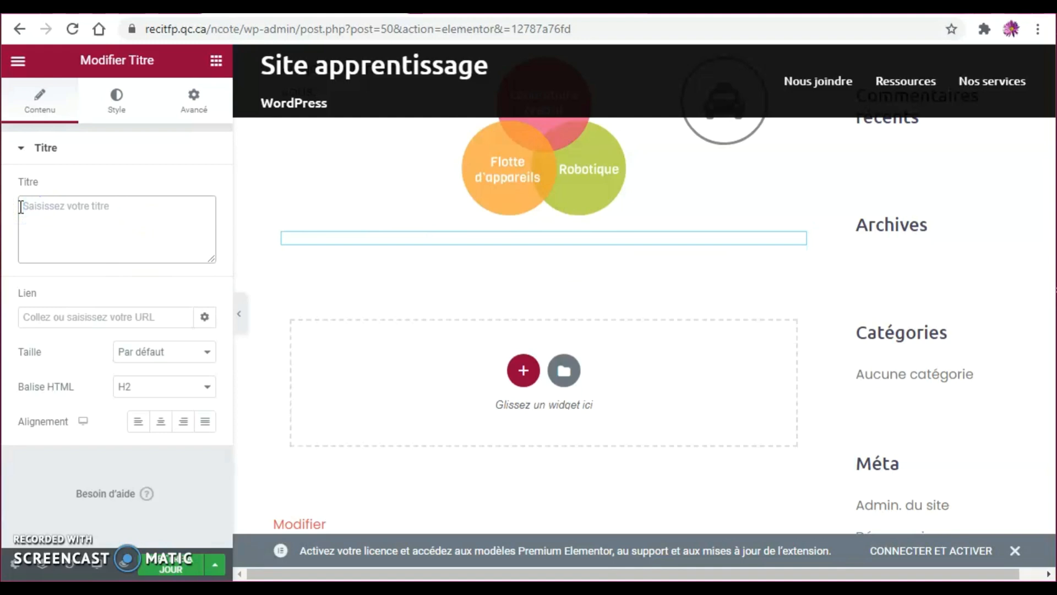
pyautogui.write('Formation')
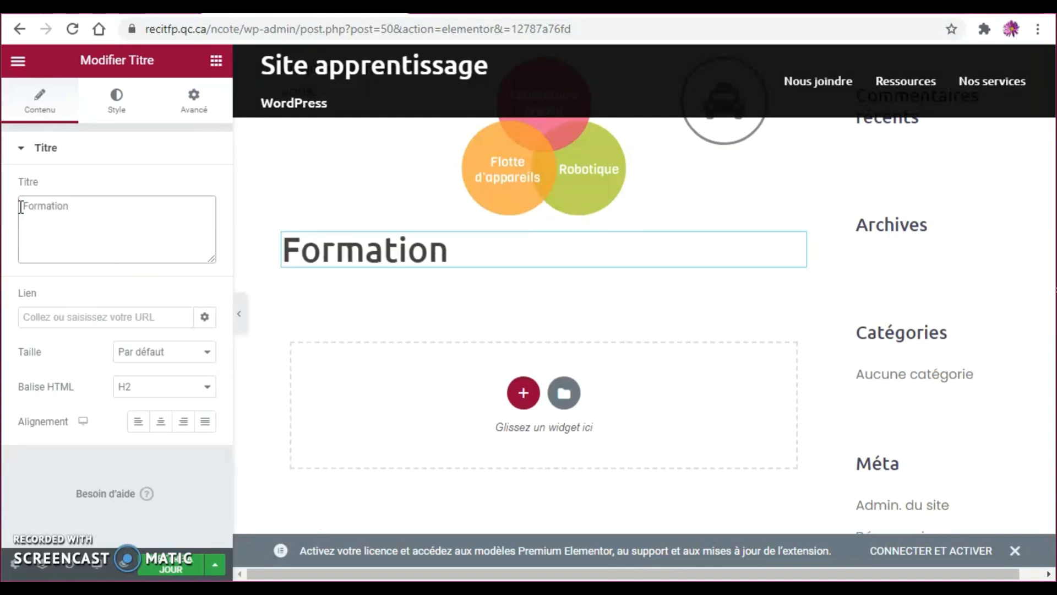
pyautogui.write(' à disat')
pyautogui.press('BackSpace')
pyautogui.press('BackSpace')
pyautogui.press('BackSpace')
pyautogui.write('tance')
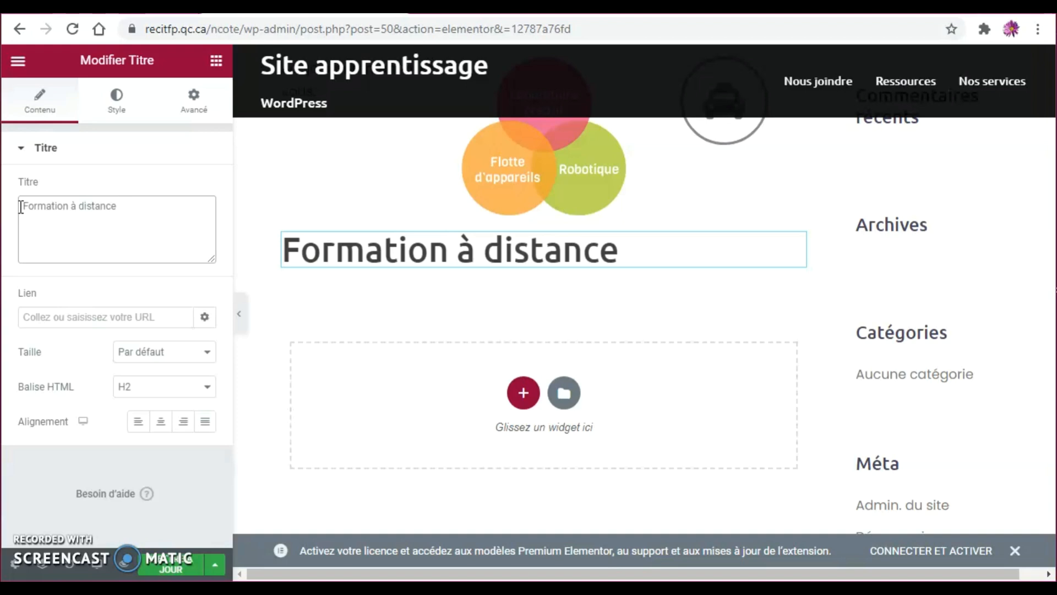
# Update the Formations page to save the new section and the other modifications
pyautogui.click(416, 312)
pyautogui.scroll(3, 414, 307)
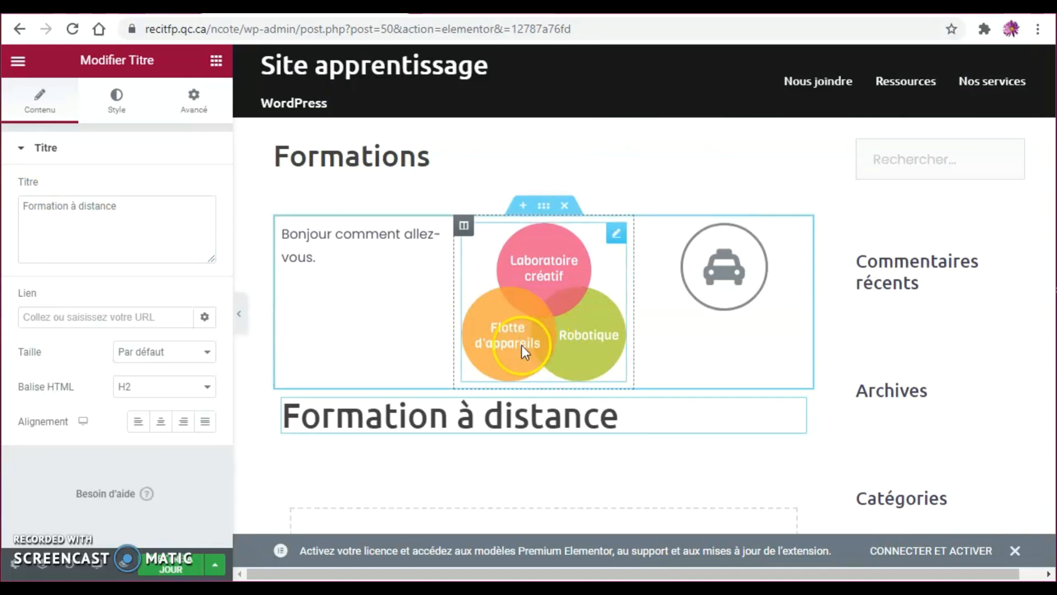
pyautogui.click(173, 564)
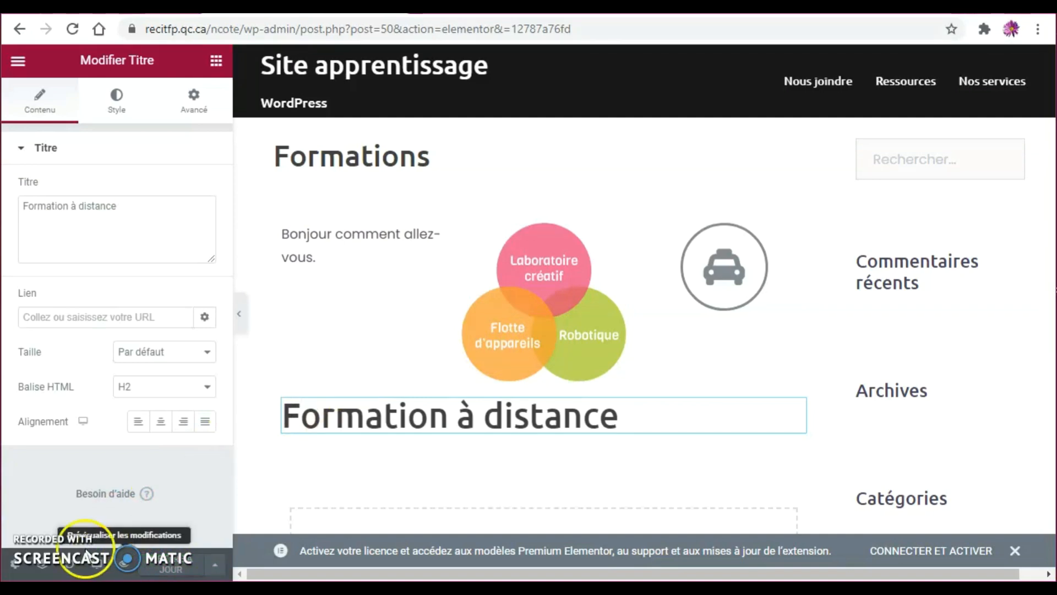